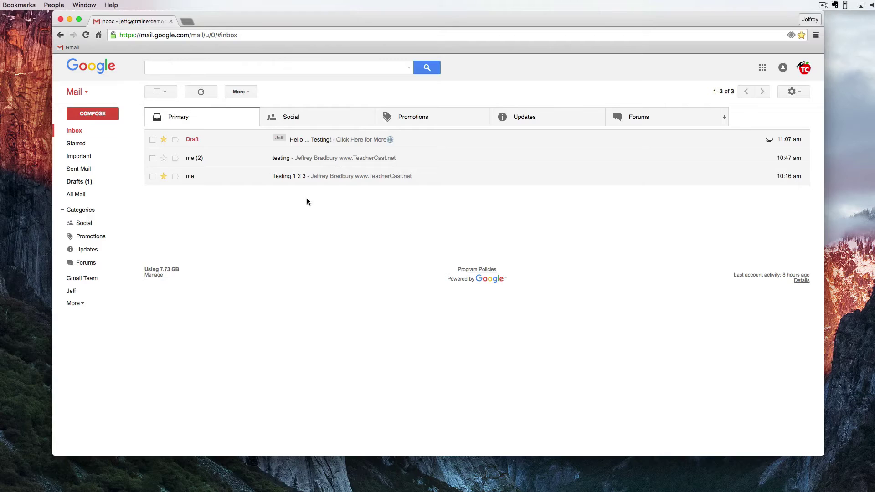
Step: Open the Labs tab in Gmail's Settings to see the experimental features
left_click(792, 91)
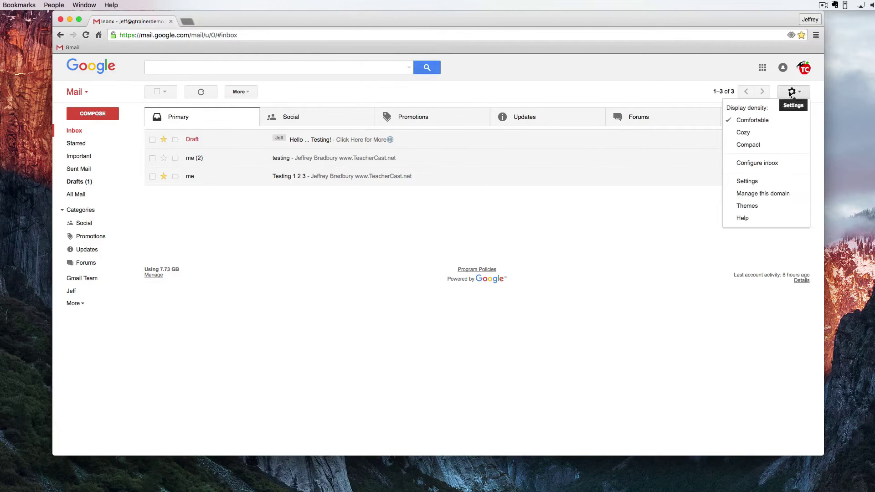
left_click(748, 181)
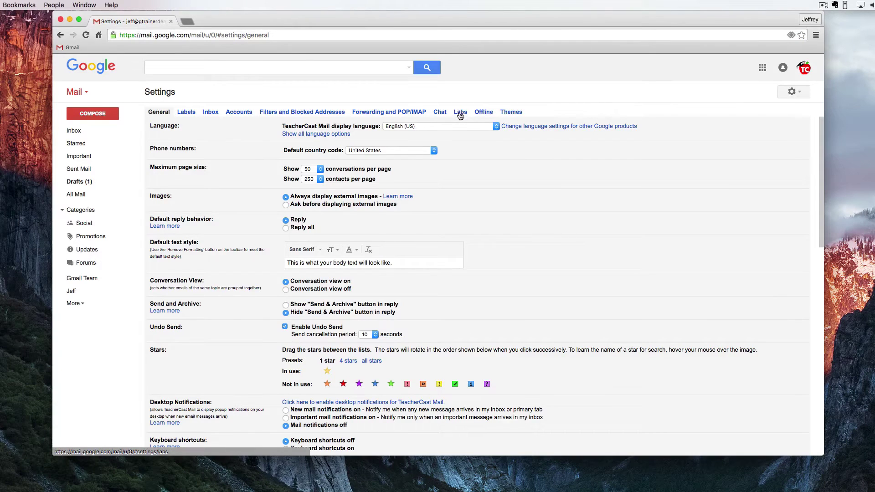
left_click(460, 113)
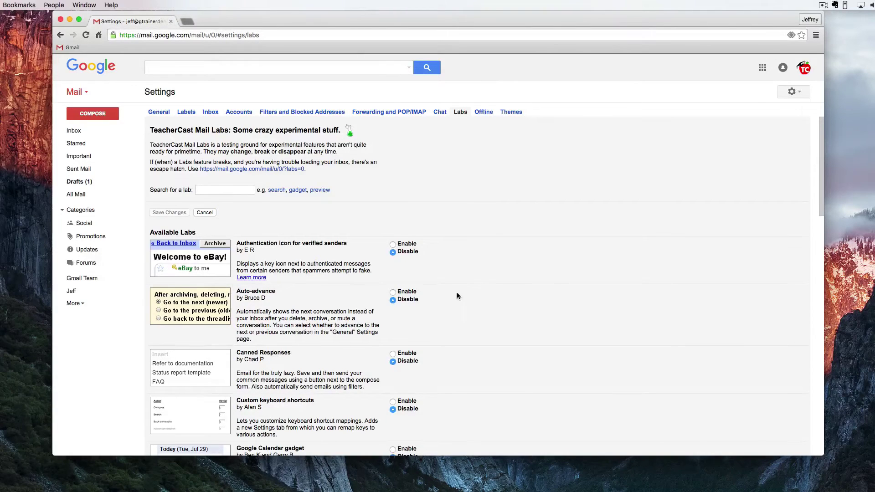
Step: Enable the Canned Responses lab and save the Labs changes
left_click(393, 355)
scroll(386, 360, "down", 10)
scroll(385, 360, "down", 7)
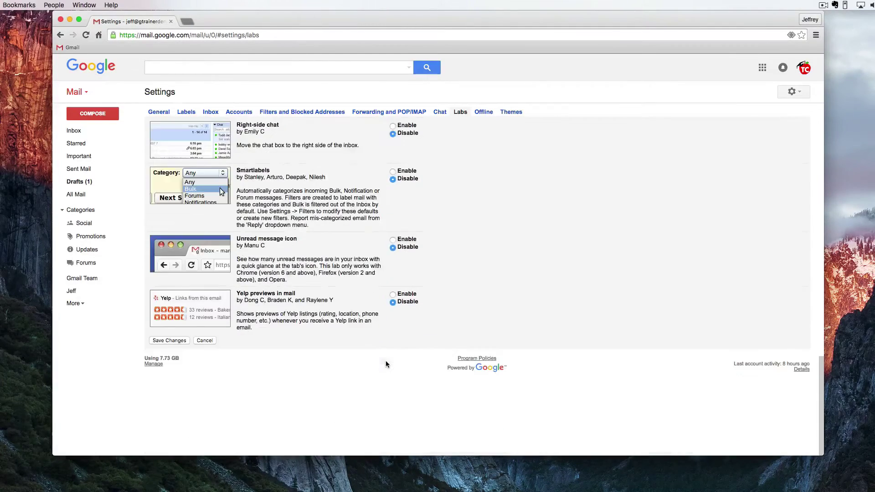
left_click(176, 341)
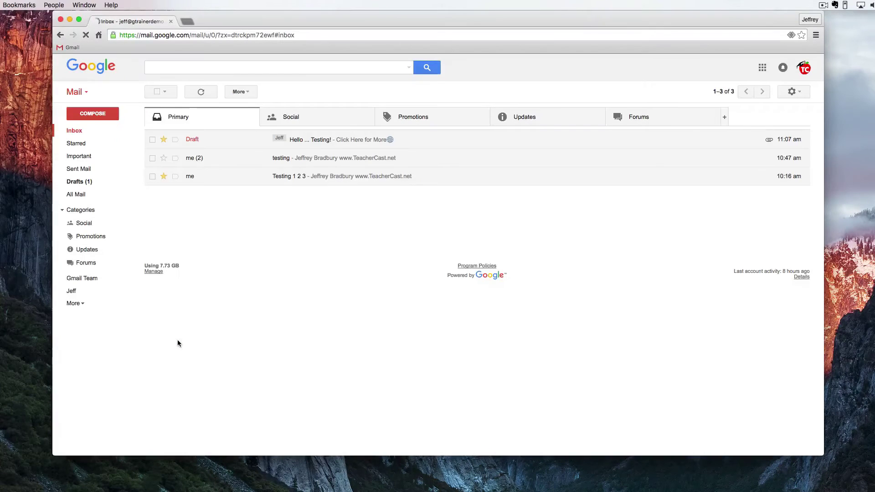
Step: Compose a message without the signature, with body 'Hello, How are you? When would you like to meet?'
left_click(88, 113)
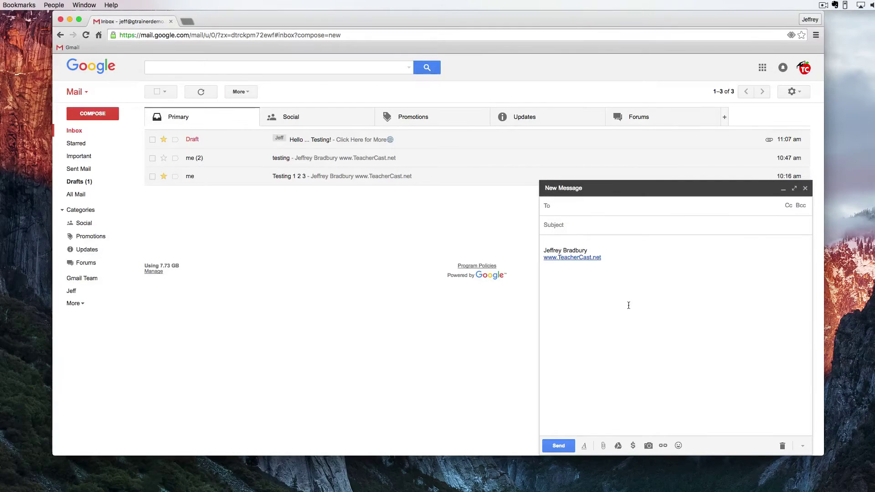
left_click_drag(627, 305, 541, 237)
key("BackSpace")
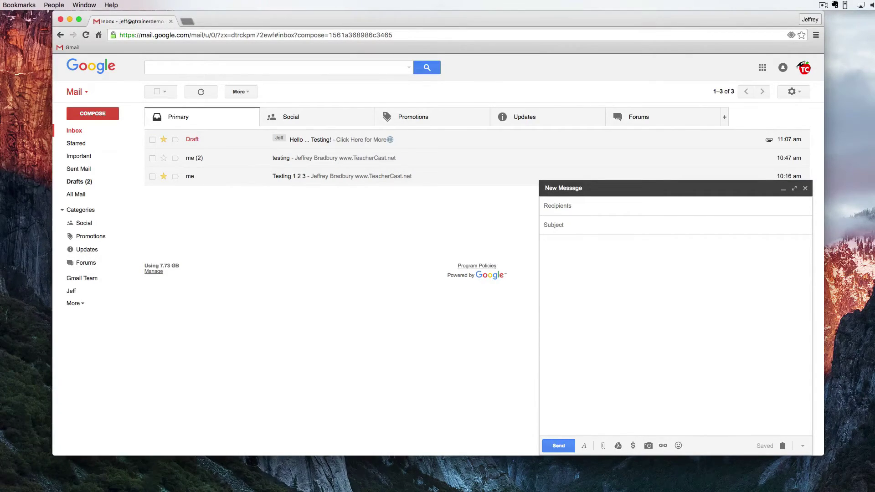
type("Hello,  How are you? When would you like to meet?")
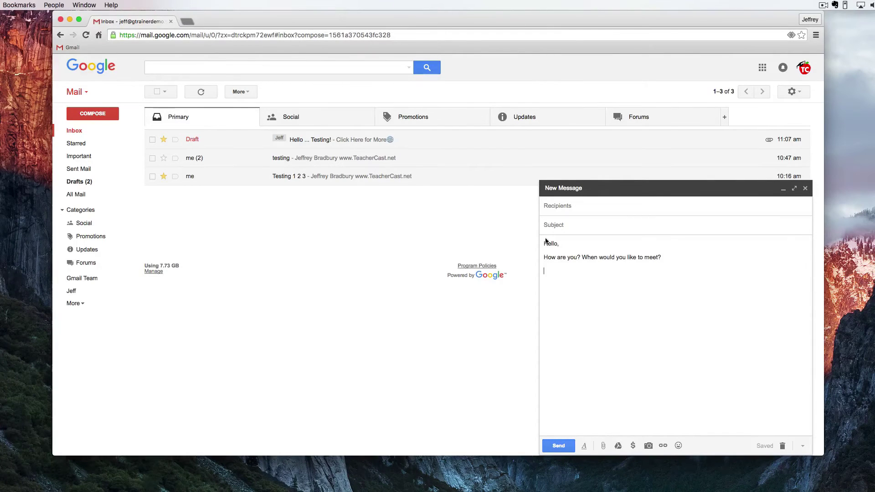
Step: Save the body as the canned response 'Meeting Request' and discard the draft
left_click(802, 446)
mouse_move(769, 377)
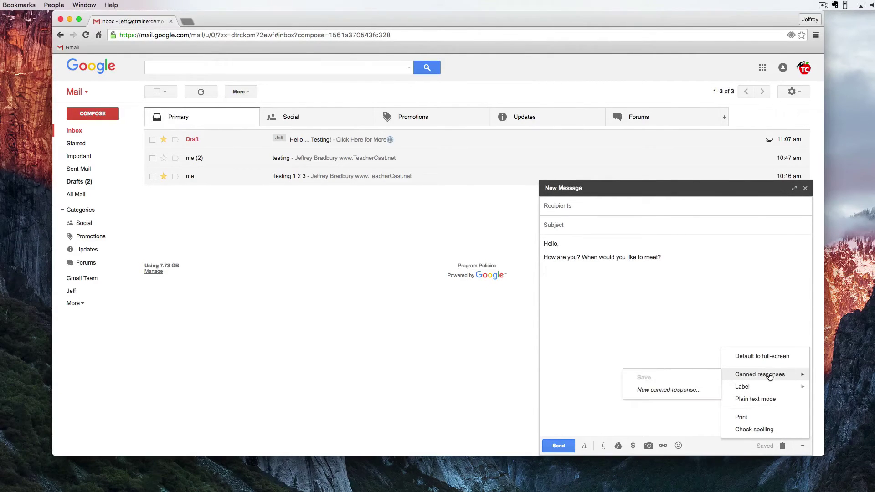
left_click(698, 391)
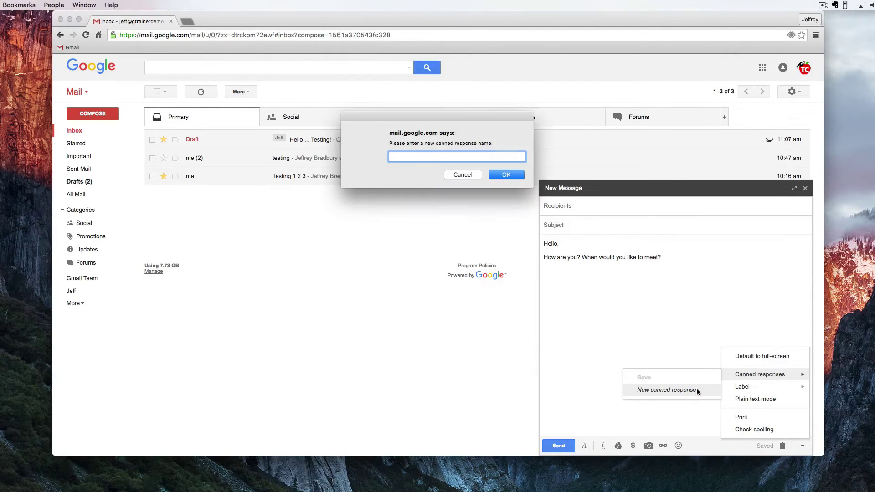
type("Meeting Request")
left_click(504, 178)
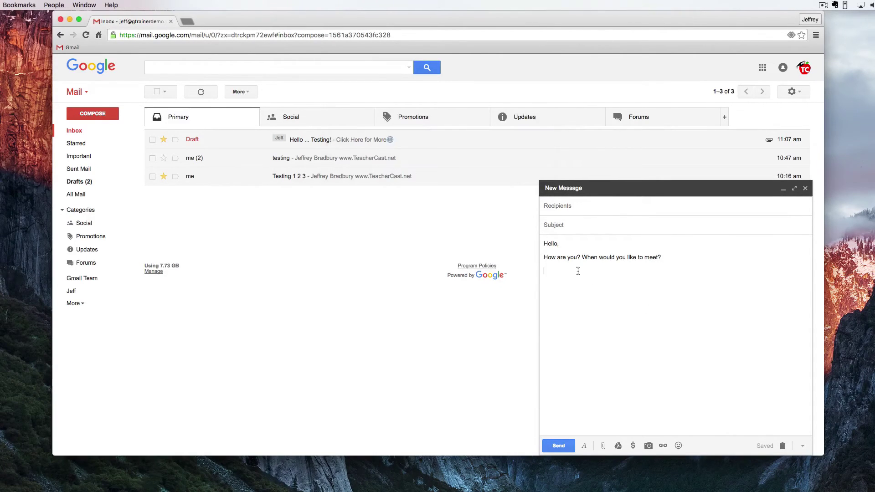
left_click(782, 446)
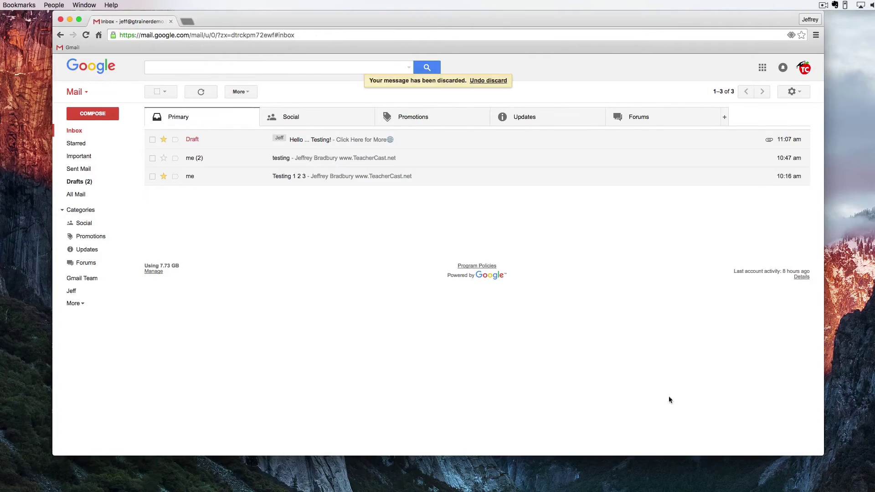
Step: Compose a new message and insert the 'Meeting Request' canned response into it
left_click(96, 114)
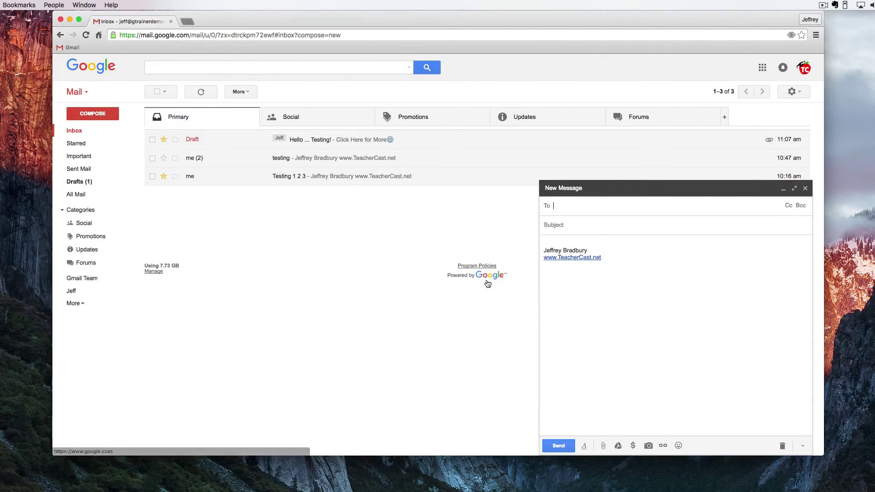
left_click(803, 446)
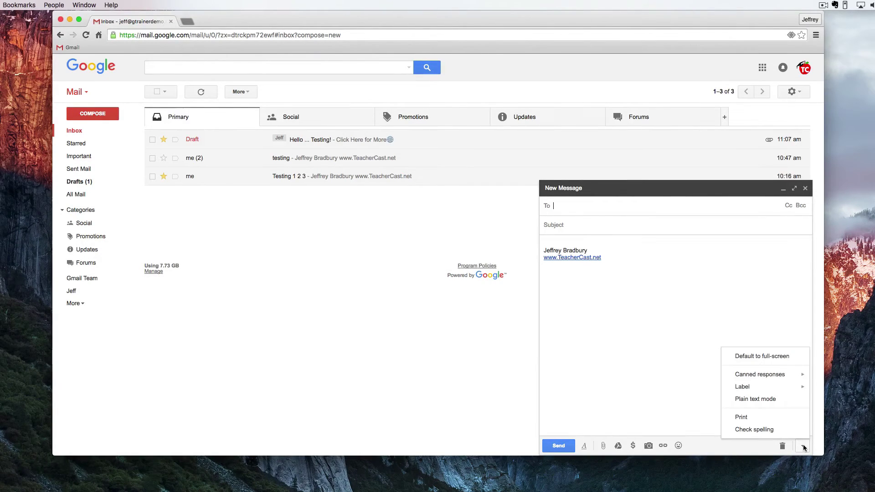
mouse_move(775, 378)
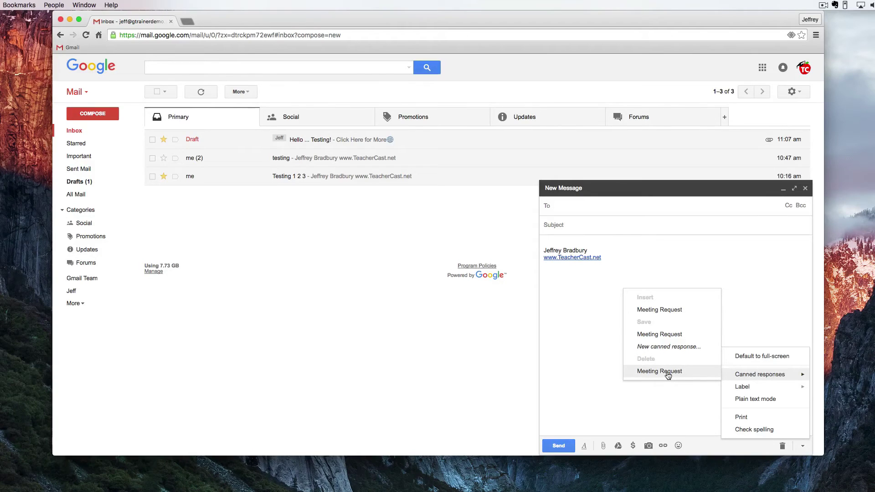
left_click(667, 314)
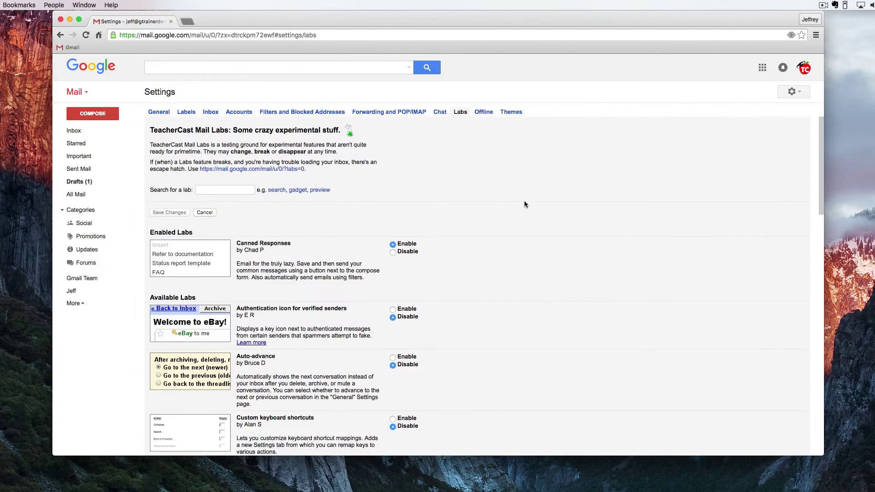
Step: Save the Labs page with the Google Calendar gadget lab enabled
scroll(524, 204, "down", 5)
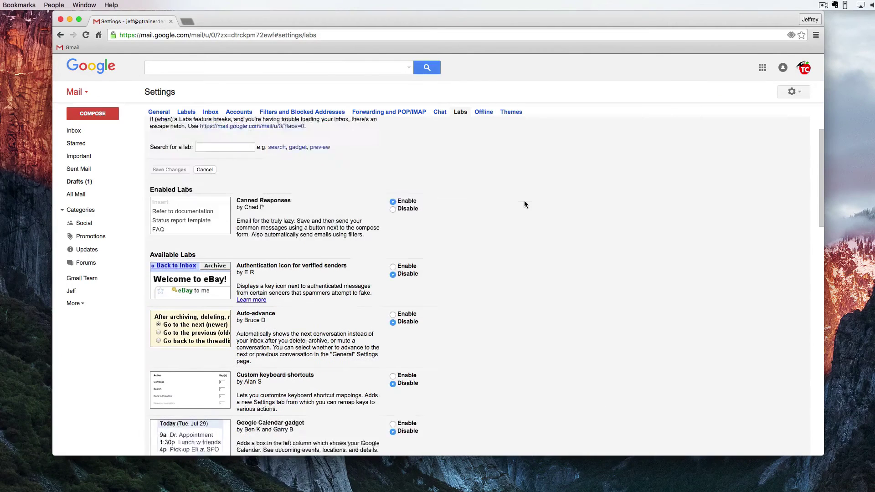
scroll(312, 268, "down", 1)
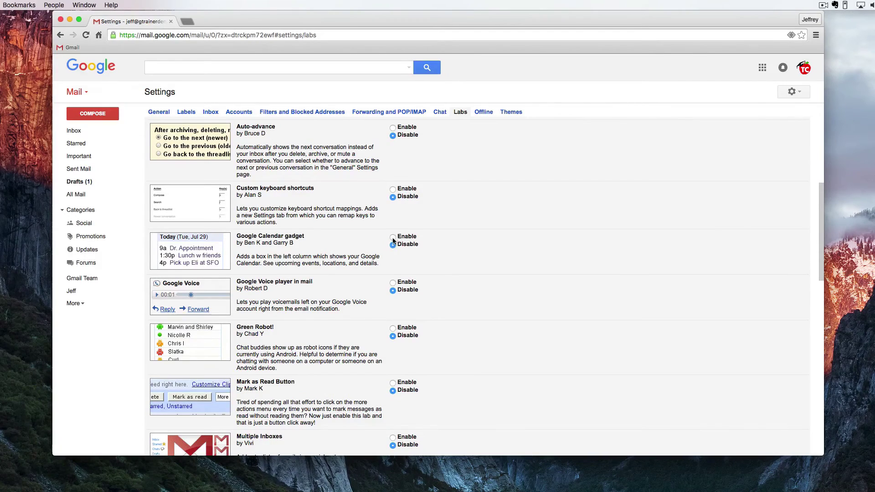
scroll(335, 294, "down", 10)
scroll(241, 336, "down", 3)
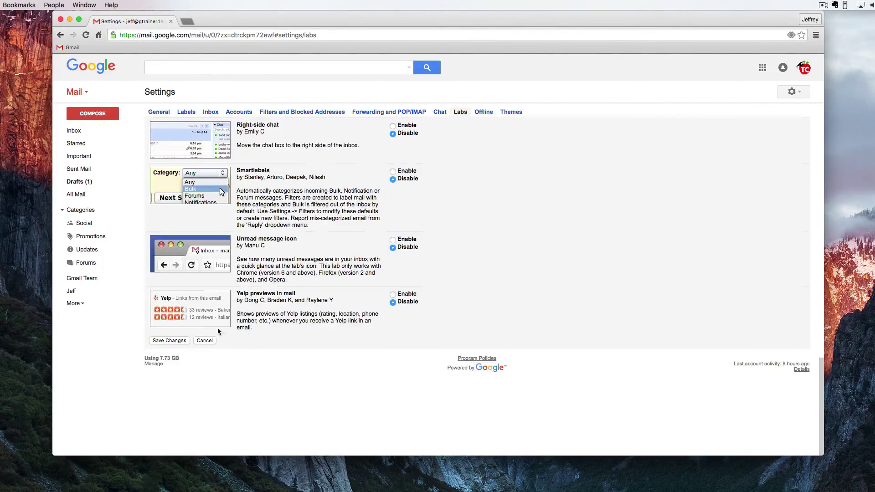
left_click(172, 341)
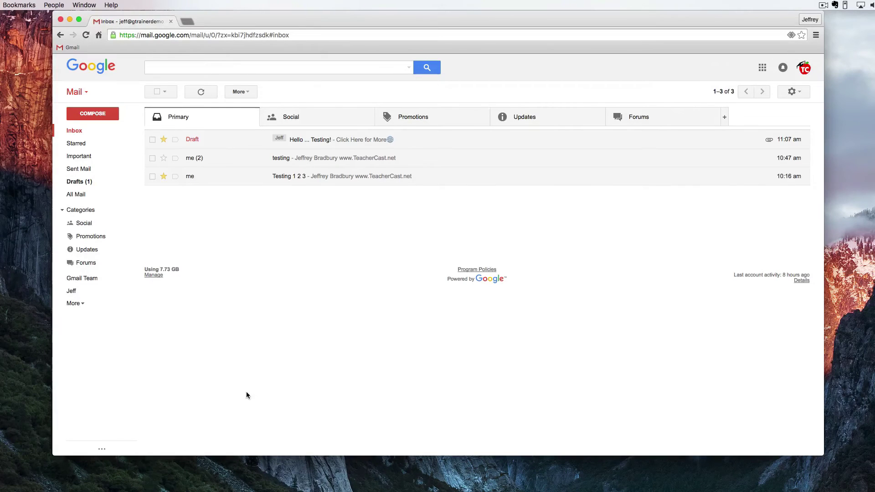
Step: Expand the sidebar's Google Calendar gadget and try its Add and Options links
left_click(108, 450)
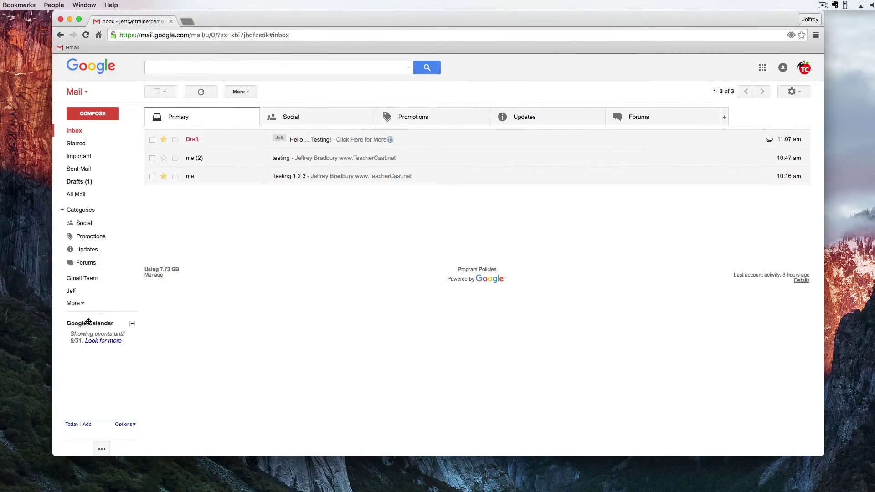
left_click(87, 427)
left_click(126, 424)
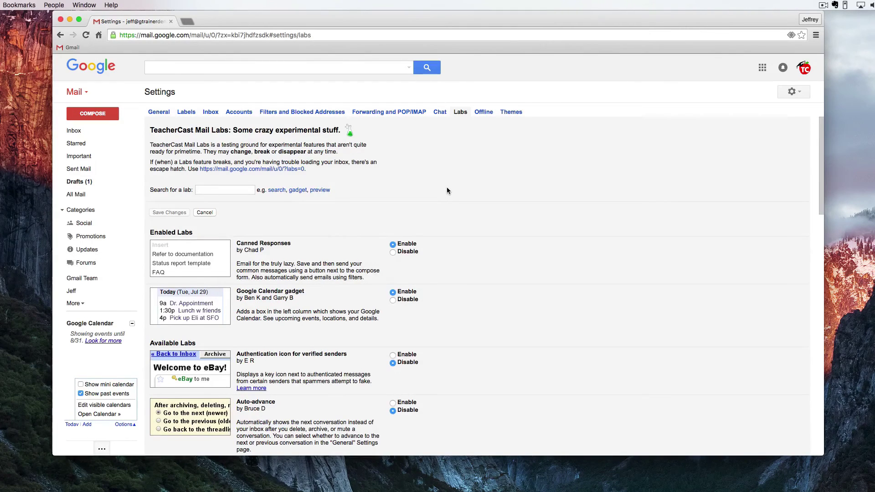
Step: Enable the Unread message icon lab and save the Labs changes
scroll(448, 190, "down", 4)
scroll(447, 191, "down", 15)
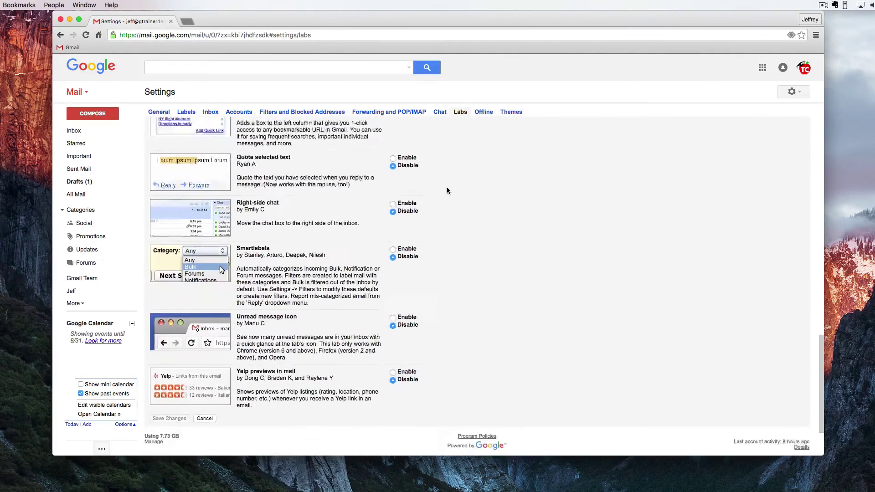
scroll(446, 191, "down", 1)
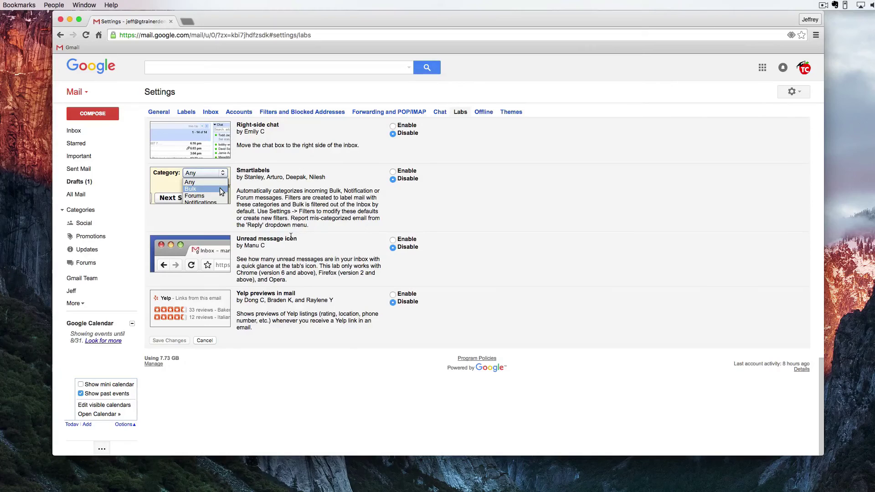
left_click(393, 239)
left_click(168, 340)
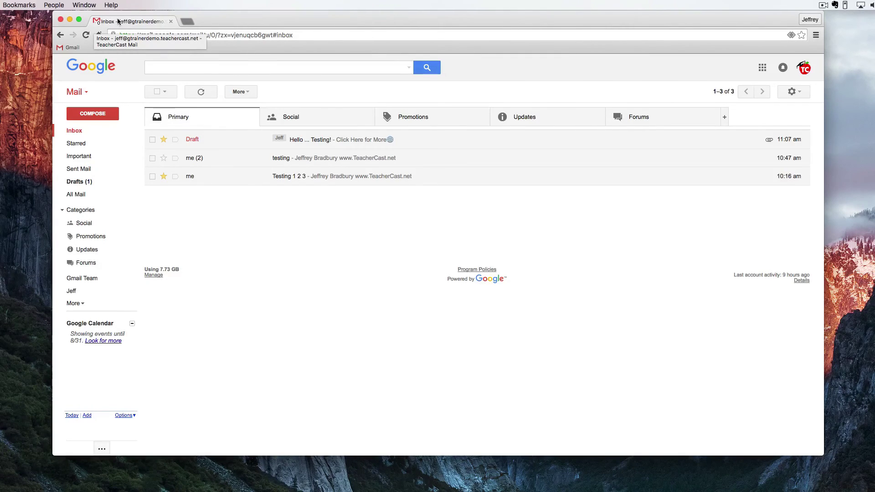
Step: Pin the Gmail browser tab from its right-click menu
right_click(117, 21)
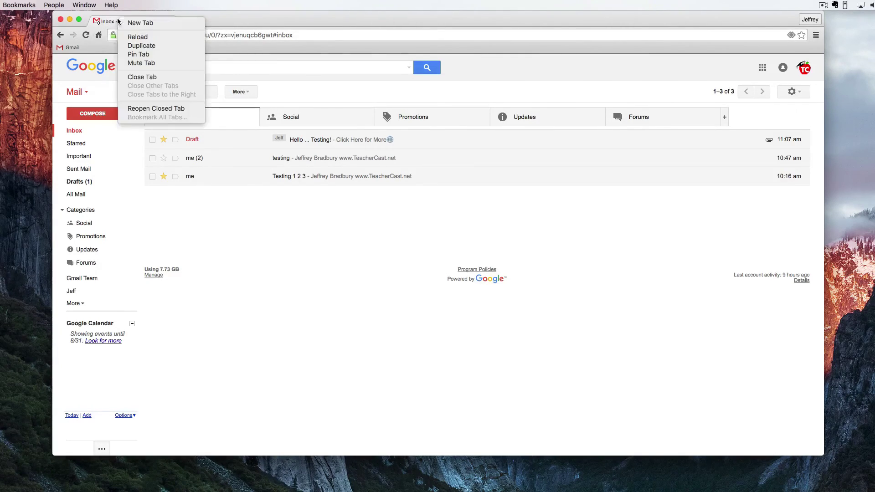
left_click(139, 54)
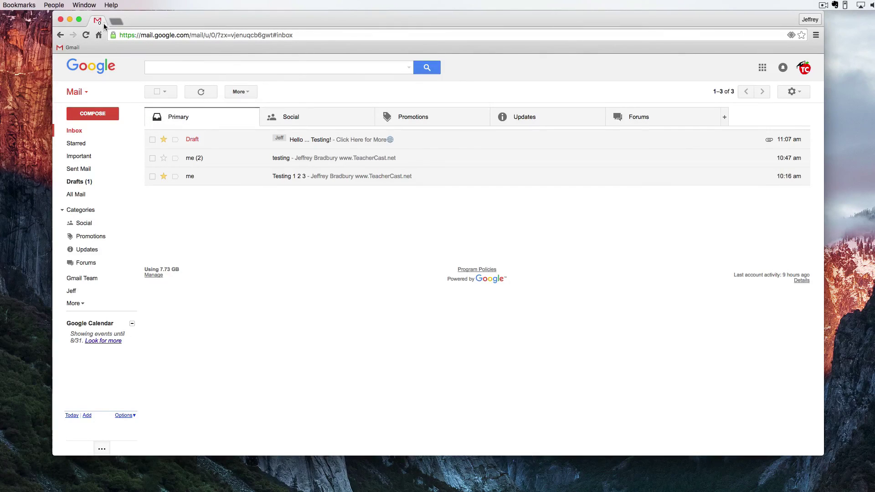